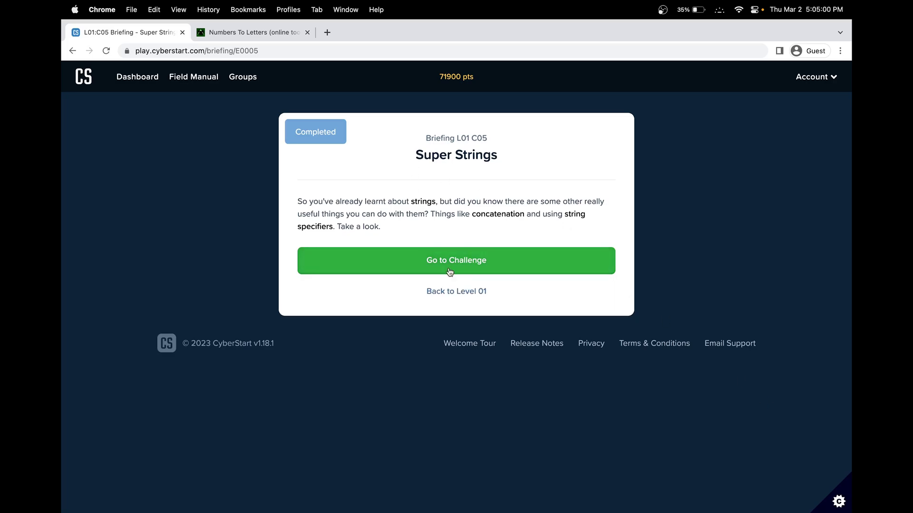
Step: Open the Super Strings challenge, then reread and dismiss its briefing
{"action": "left_click", "coordinate": [517, 235]}
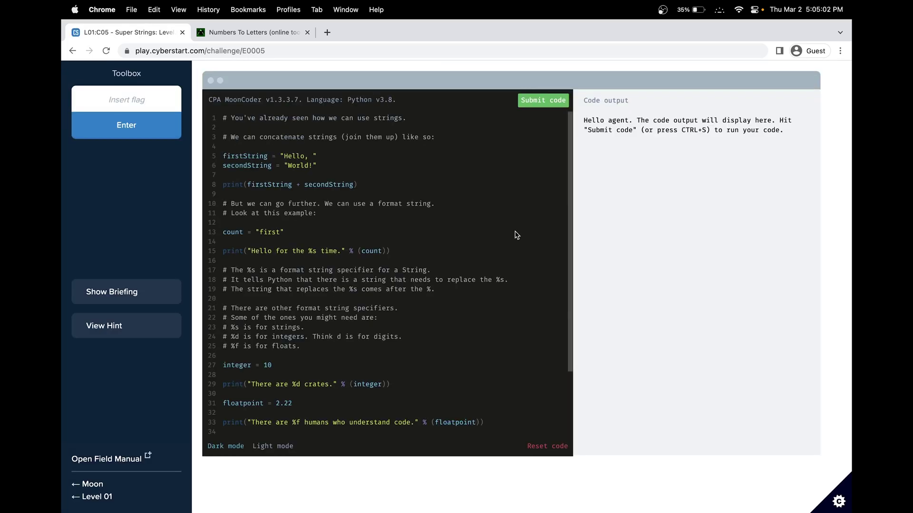
{"action": "left_click", "coordinate": [111, 292]}
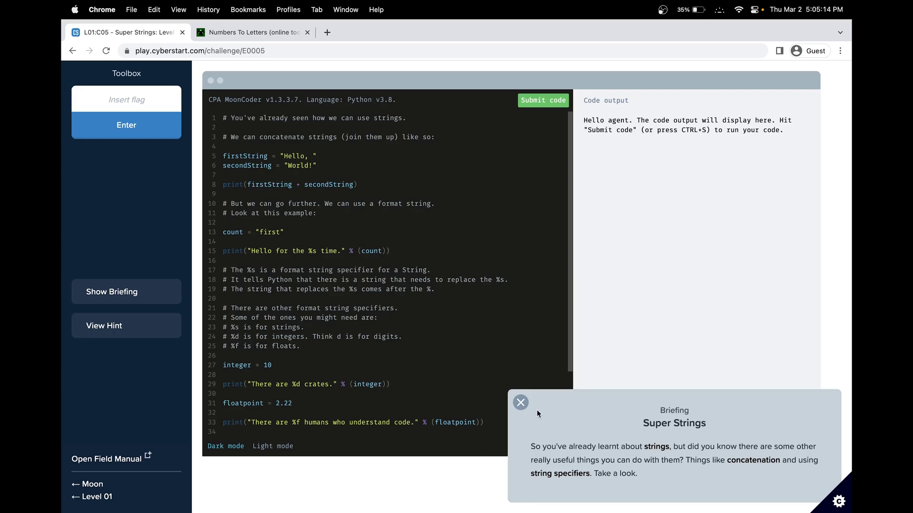
{"action": "left_click", "coordinate": [521, 402]}
{"action": "scroll", "coordinate": [525, 340], "scroll_direction": "down", "scroll_amount": 2}
{"action": "scroll", "coordinate": [525, 341], "scroll_direction": "down", "scroll_amount": 3}
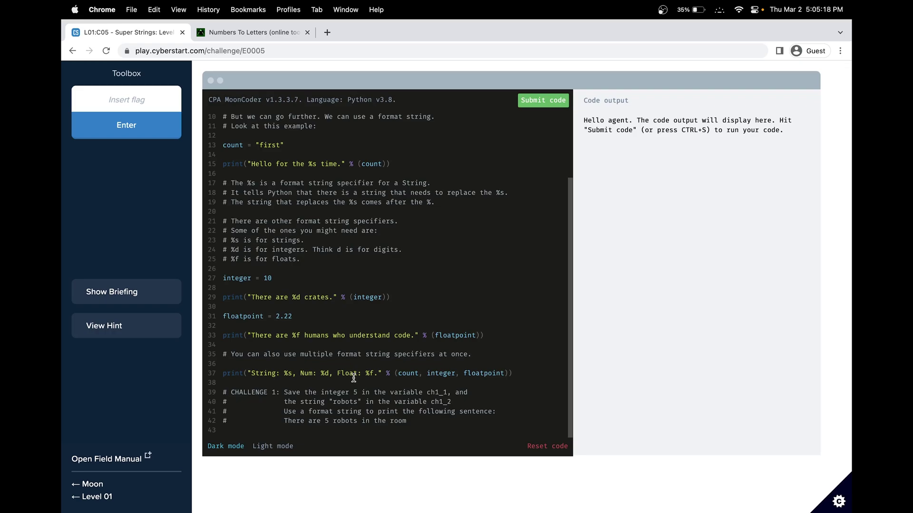
Step: Add the line ch1_1 = 5 below the Challenge 1 comments
{"action": "left_click", "coordinate": [408, 422]}
{"action": "key", "text": "Return"}
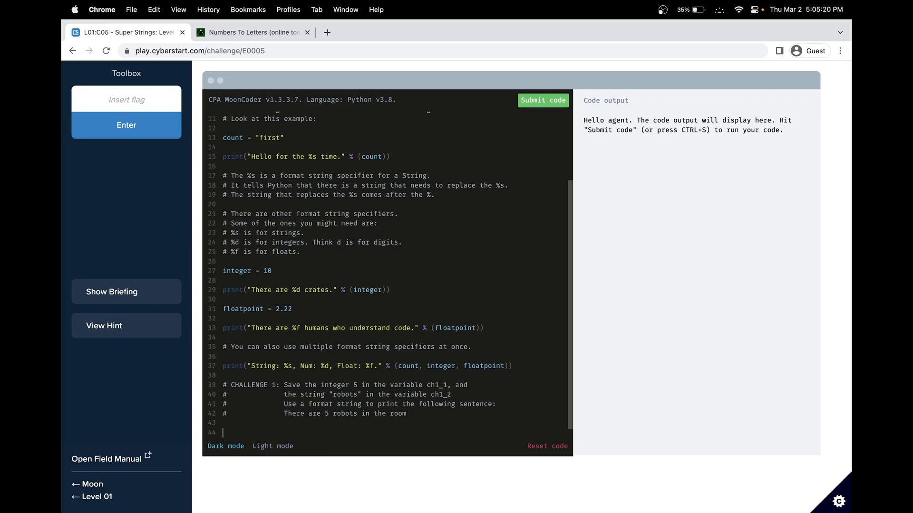
{"action": "double_click", "coordinate": [335, 385]}
{"action": "left_click", "coordinate": [275, 427]}
{"action": "type", "text": "5"}
{"action": "left_click_drag", "start_coordinate": [391, 385], "coordinate": [447, 386]}
{"action": "left_click", "coordinate": [223, 423]}
{"action": "type", "text": "ch1_1"}
{"action": "type", "text": "="}
{"action": "key", "text": "Return"}
Step: Add ch1_2 = "robots" on the next line, followed by two blank lines
{"action": "double_click", "coordinate": [233, 423]}
{"action": "key", "text": "super+c"}
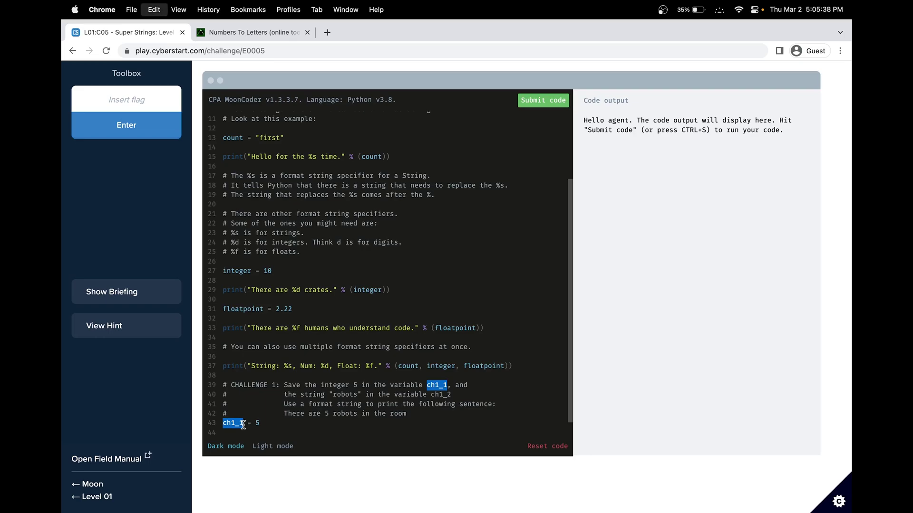
{"action": "left_click", "coordinate": [228, 433]}
{"action": "key", "text": "super+v"}
{"action": "key", "text": "BackSpace"}
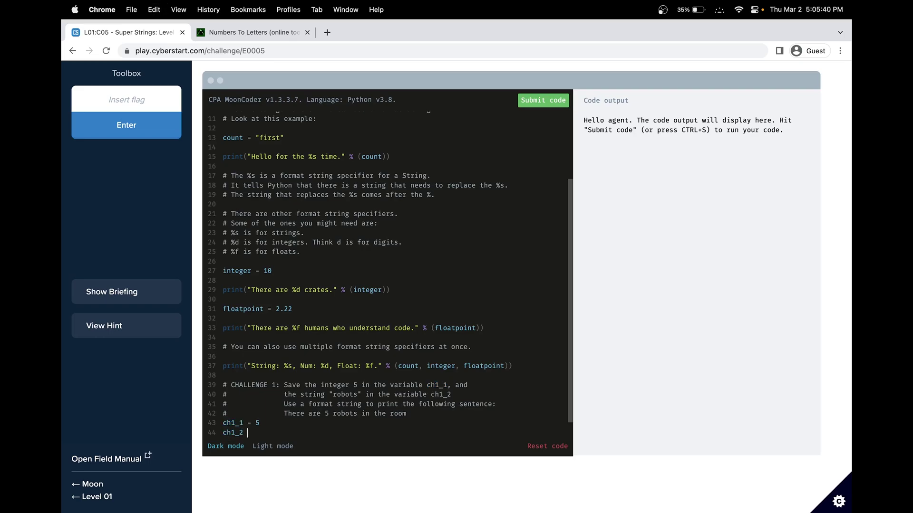
{"action": "type", "text": "= \"robots"}
{"action": "key", "text": "Return"}
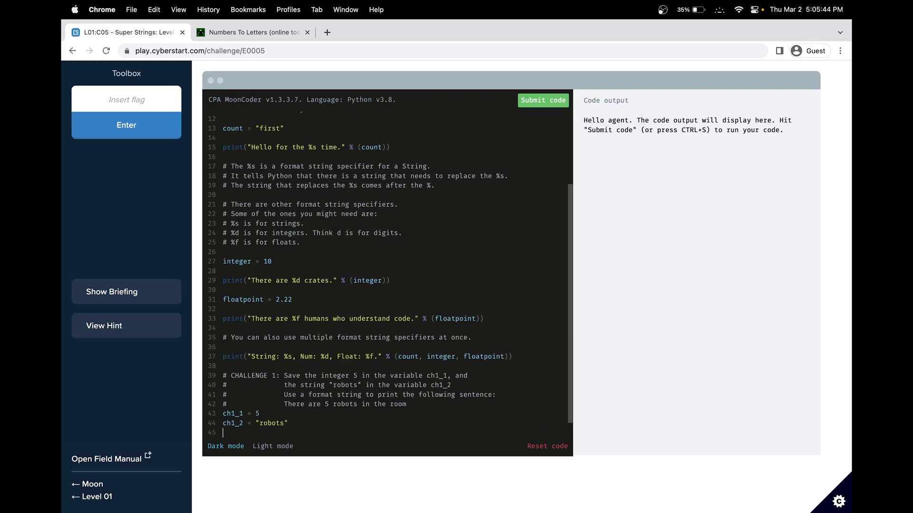
{"action": "key", "text": "Return"}
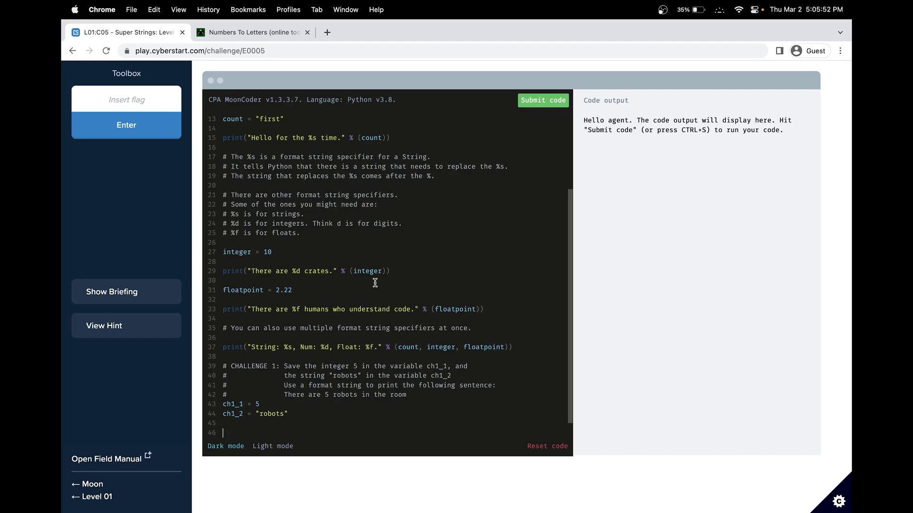
Step: Copy the example print statement from line 33 onto empty line 46
{"action": "left_click_drag", "start_coordinate": [521, 347], "coordinate": [177, 349]}
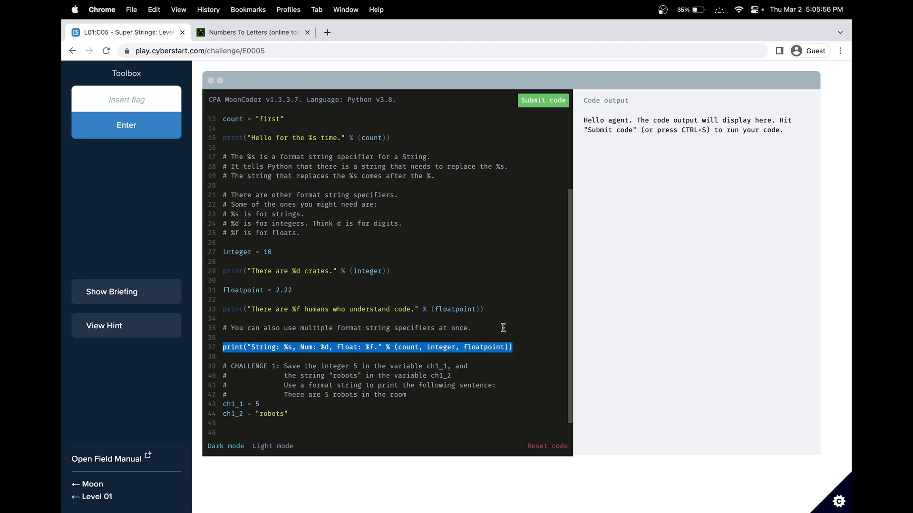
{"action": "left_click", "coordinate": [502, 328]}
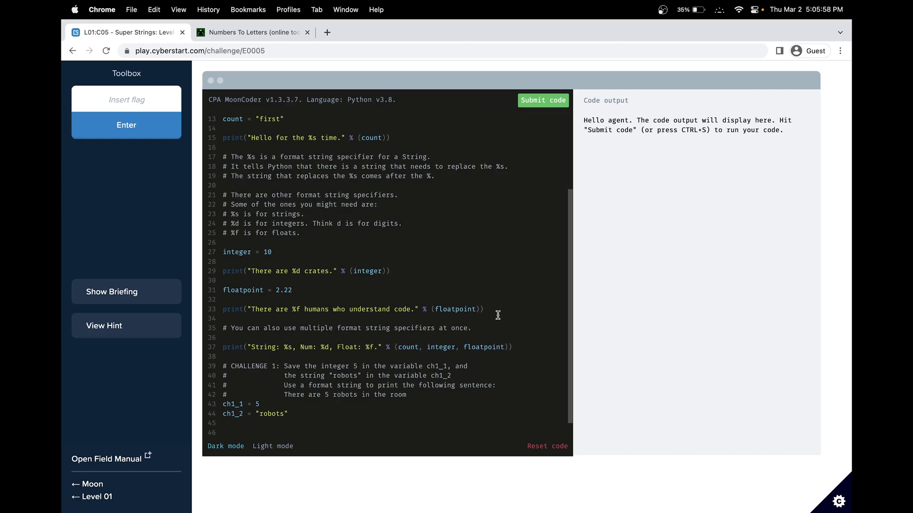
{"action": "left_click_drag", "start_coordinate": [495, 312], "coordinate": [196, 312]}
{"action": "key", "text": "super+c"}
{"action": "left_click", "coordinate": [319, 433]}
{"action": "key", "text": "super+v"}
{"action": "scroll", "coordinate": [318, 421], "scroll_direction": "down", "scroll_amount": 2}
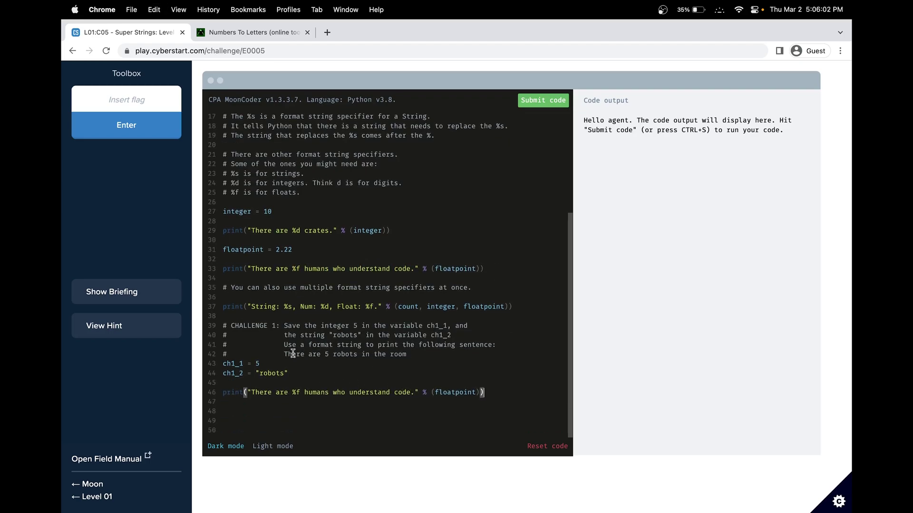
Step: Set line 46's string to 'There are 5 robots in the room', replacing 5 with %d
{"action": "left_click_drag", "start_coordinate": [284, 355], "coordinate": [407, 354]}
{"action": "key", "text": "super+c"}
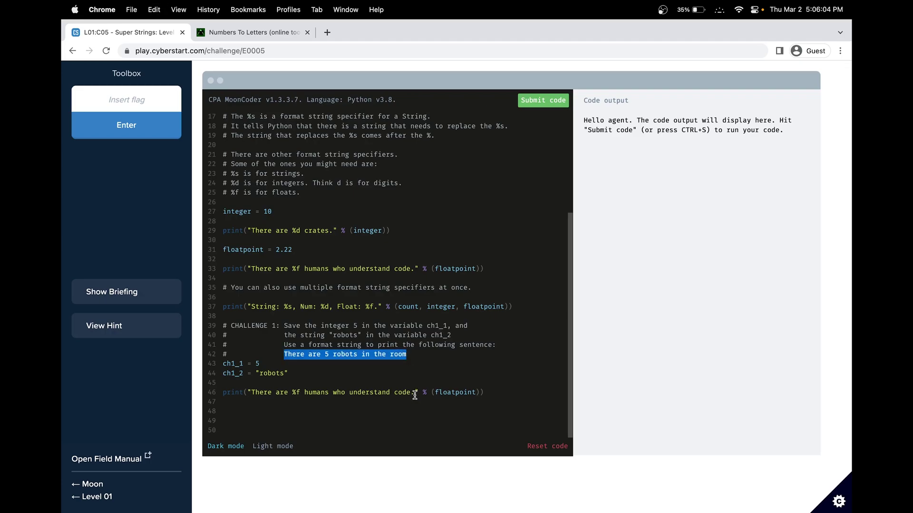
{"action": "left_click_drag", "start_coordinate": [415, 393], "coordinate": [251, 392]}
{"action": "key", "text": "super+v"}
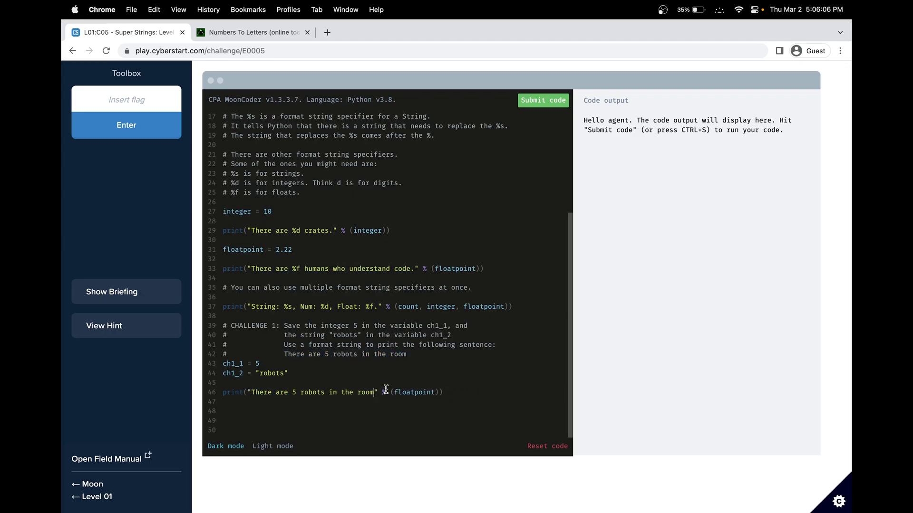
{"action": "left_click", "coordinate": [299, 393]}
{"action": "key", "text": "BackSpace"}
{"action": "type", "text": "%"}
{"action": "type", "text": "d"}
Step: Change line 46's arguments from floatpoint to (ch1_1, ch1_2) and replace robots with %s
{"action": "double_click", "coordinate": [408, 392]}
{"action": "double_click", "coordinate": [232, 364]}
{"action": "key", "text": "super+c"}
{"action": "double_click", "coordinate": [415, 392]}
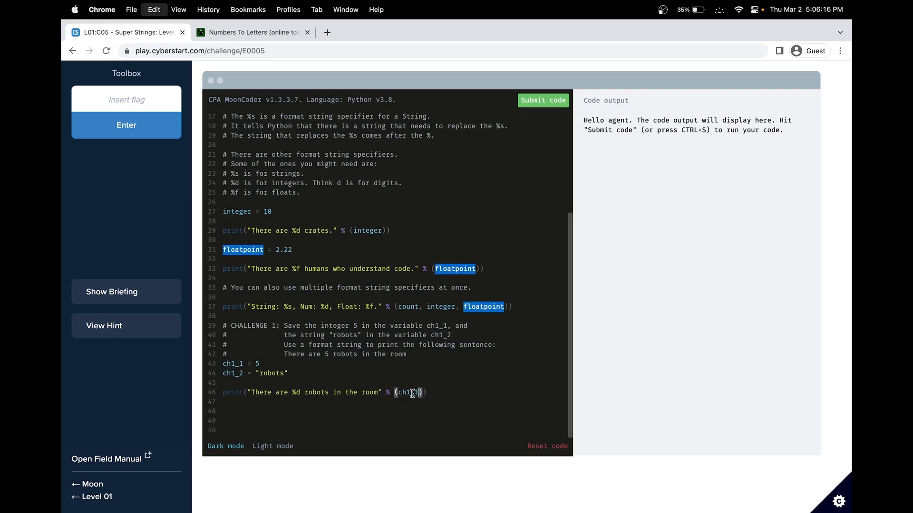
{"action": "key", "text": "super+v"}
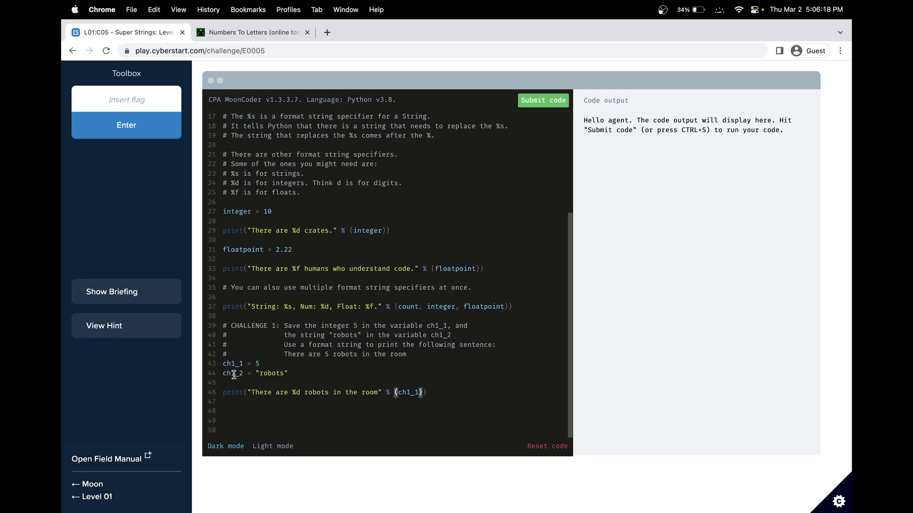
{"action": "double_click", "coordinate": [233, 373]}
{"action": "key", "text": "super+c"}
{"action": "left_click", "coordinate": [419, 392]}
{"action": "type", "text": ","}
{"action": "key", "text": "super+v"}
{"action": "double_click", "coordinate": [316, 393]}
{"action": "key", "text": "BackSpace"}
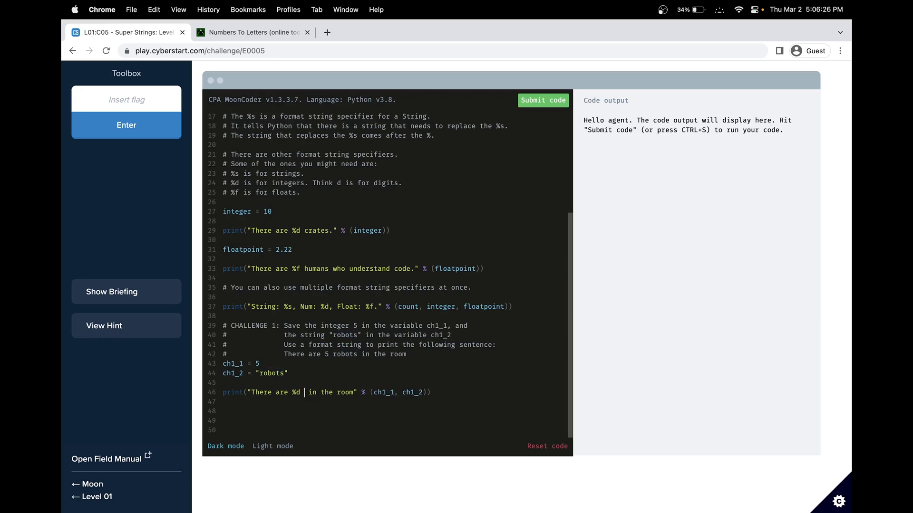
{"action": "type", "text": "%s"}
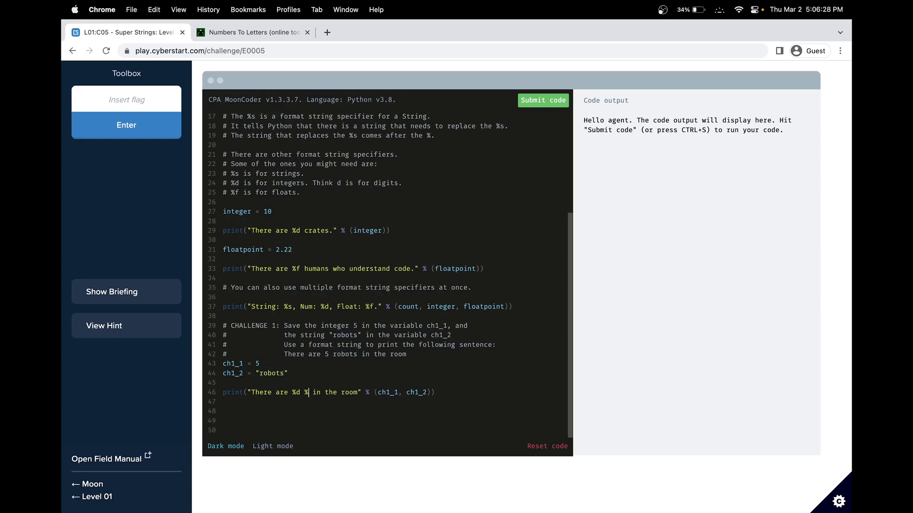
Step: Submit the code, then paste the flag from the success banner into Insert flag and submit it
{"action": "left_click", "coordinate": [542, 100]}
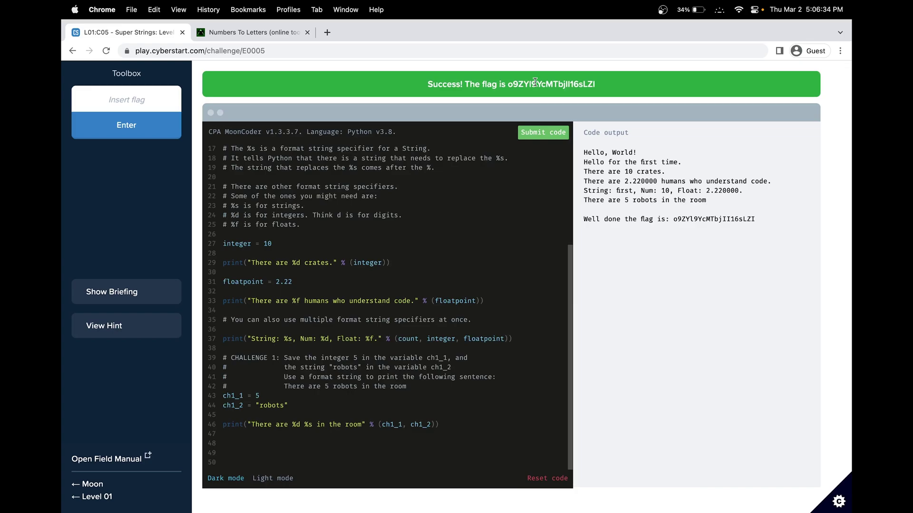
{"action": "double_click", "coordinate": [535, 82]}
{"action": "key", "text": "super+c"}
{"action": "left_click", "coordinate": [126, 99]}
{"action": "key", "text": "super+v"}
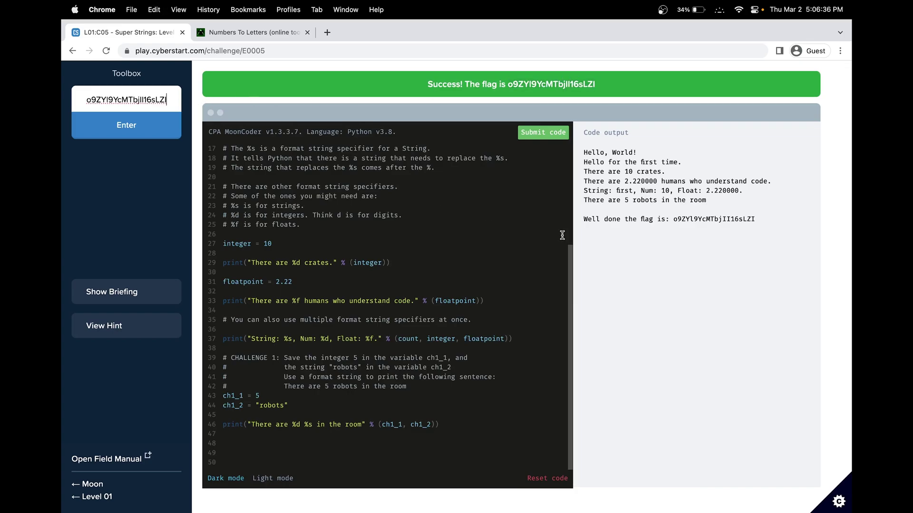
{"action": "left_click", "coordinate": [158, 133]}
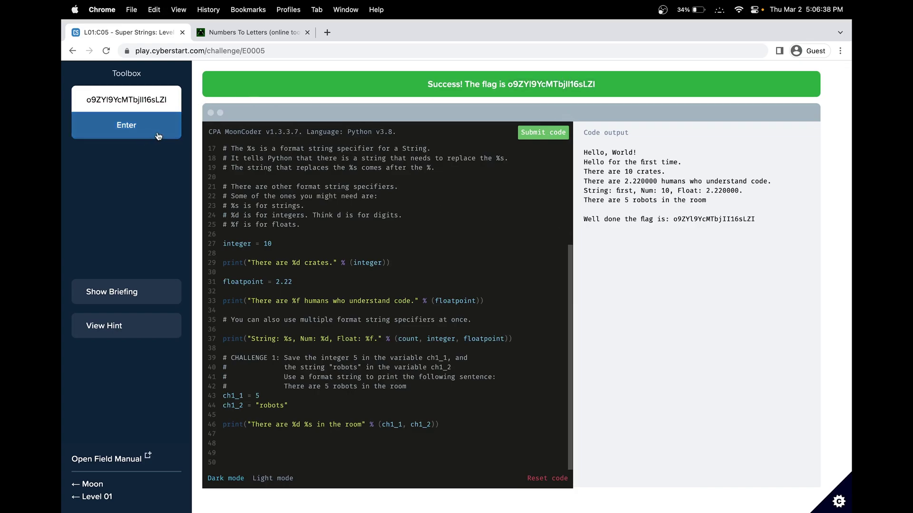